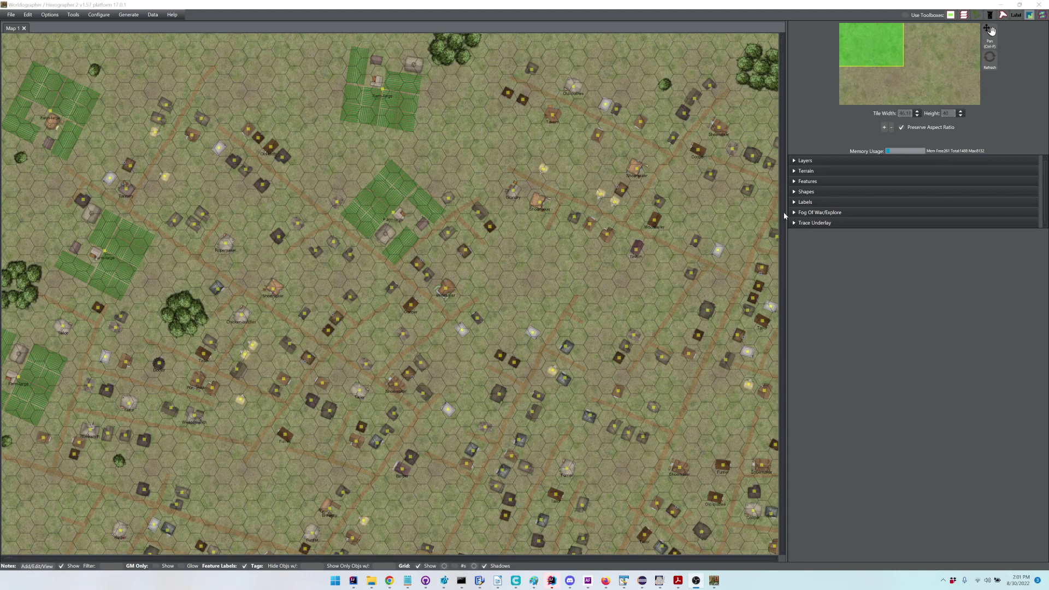
Select the Wineseller building among the map's features and increase its label's distance from the building.
left_click(808, 181)
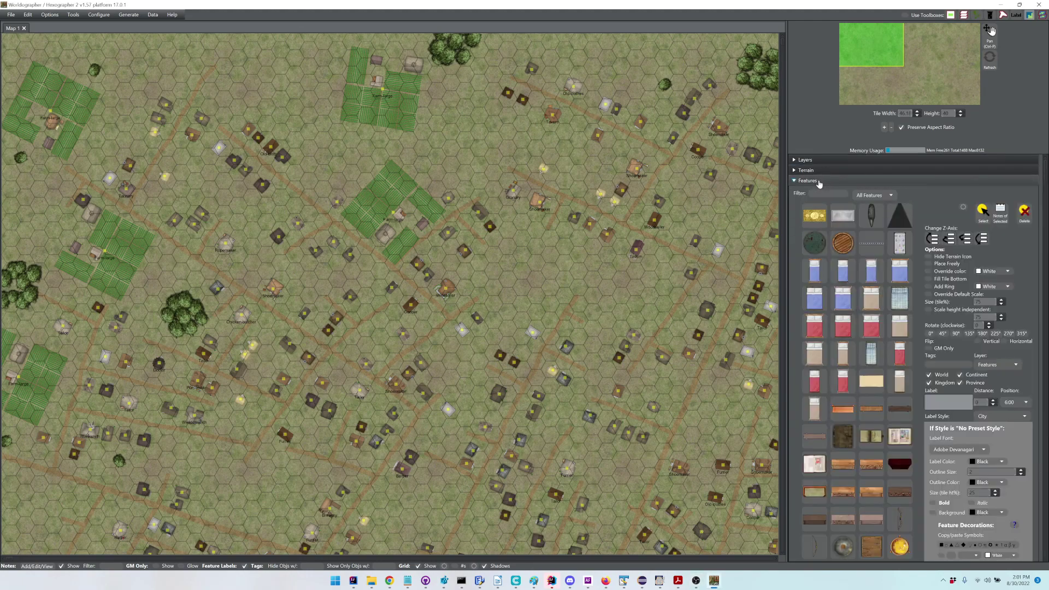
left_click(982, 213)
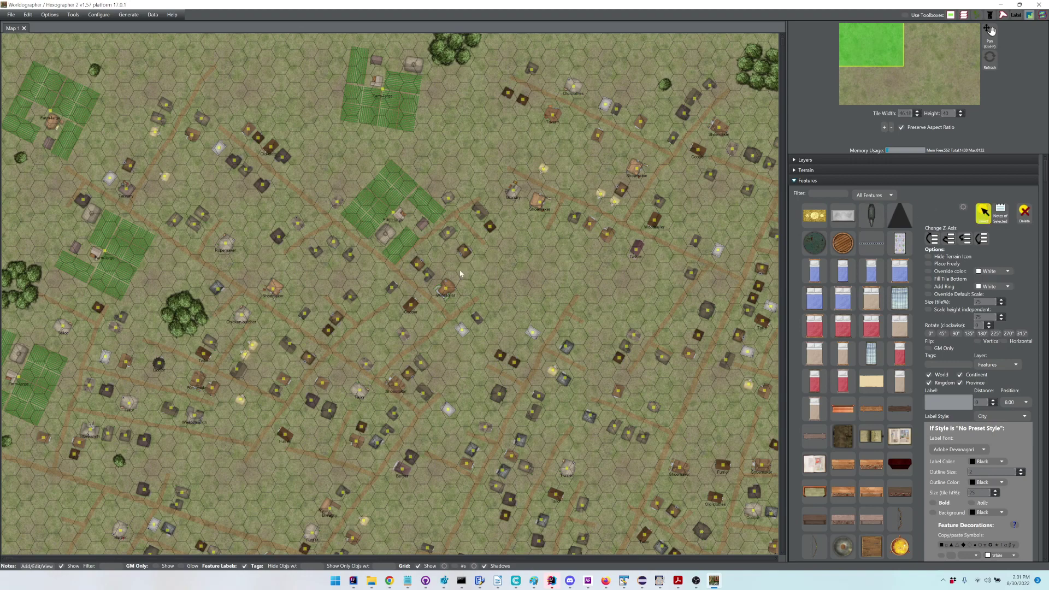
left_click(446, 289)
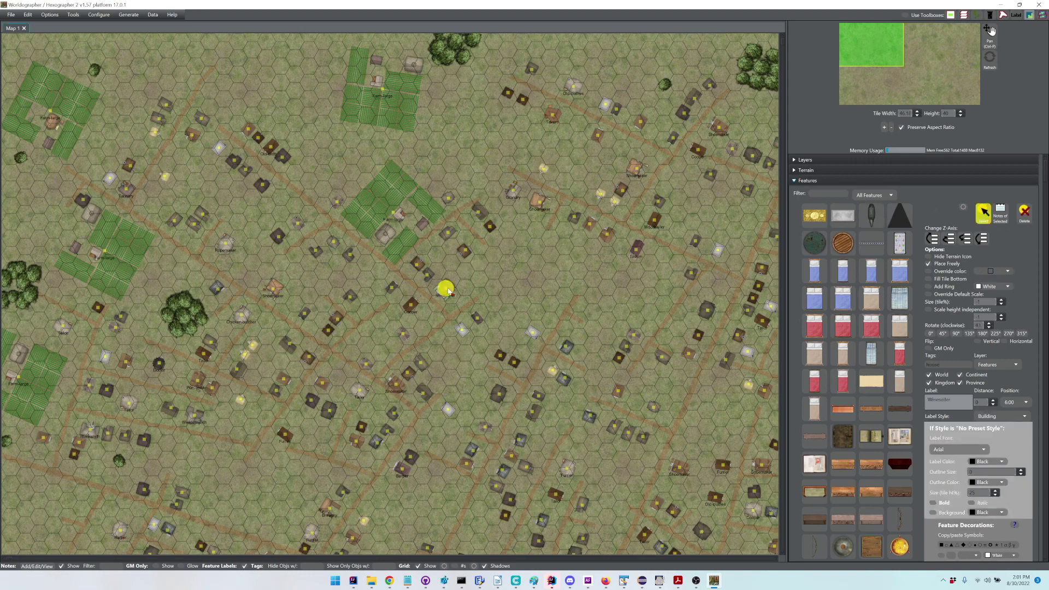
left_click(962, 403)
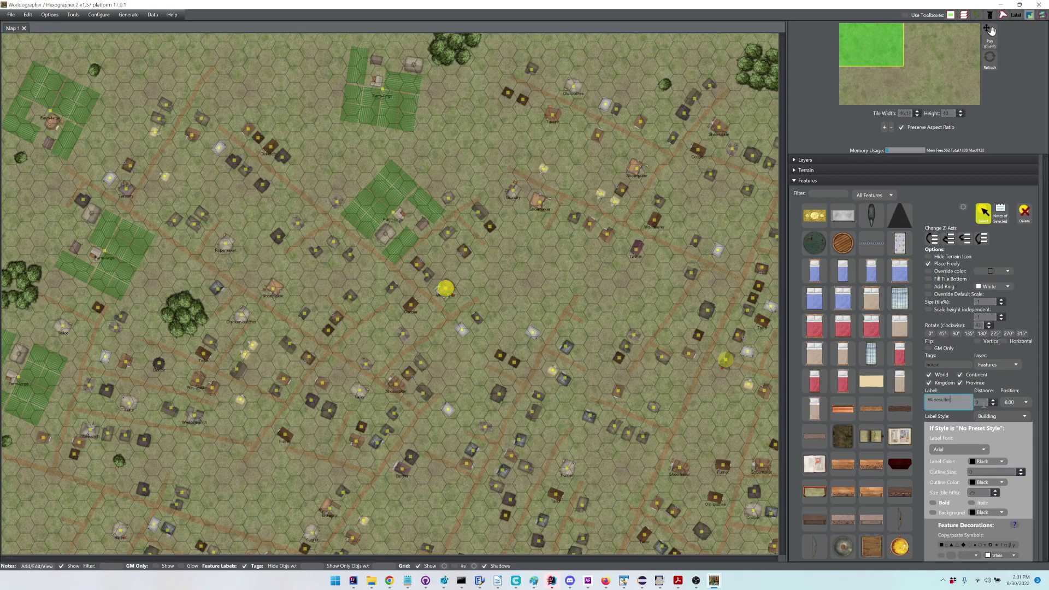
key("Tab")
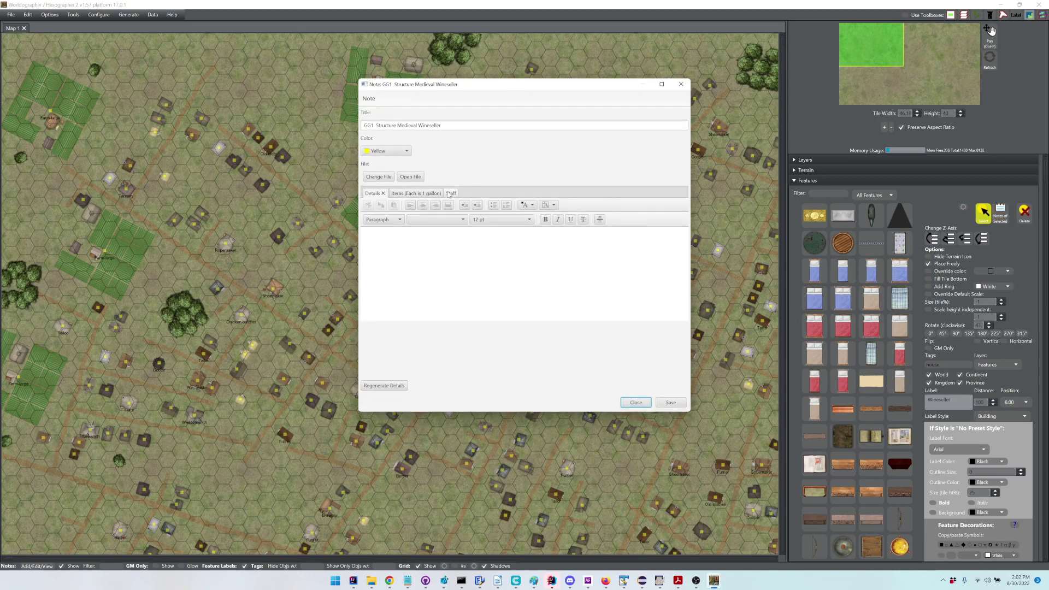
Review the items in the wineseller's note and the staff in the shoemaker's note, closing each note without changes.
left_click(415, 195)
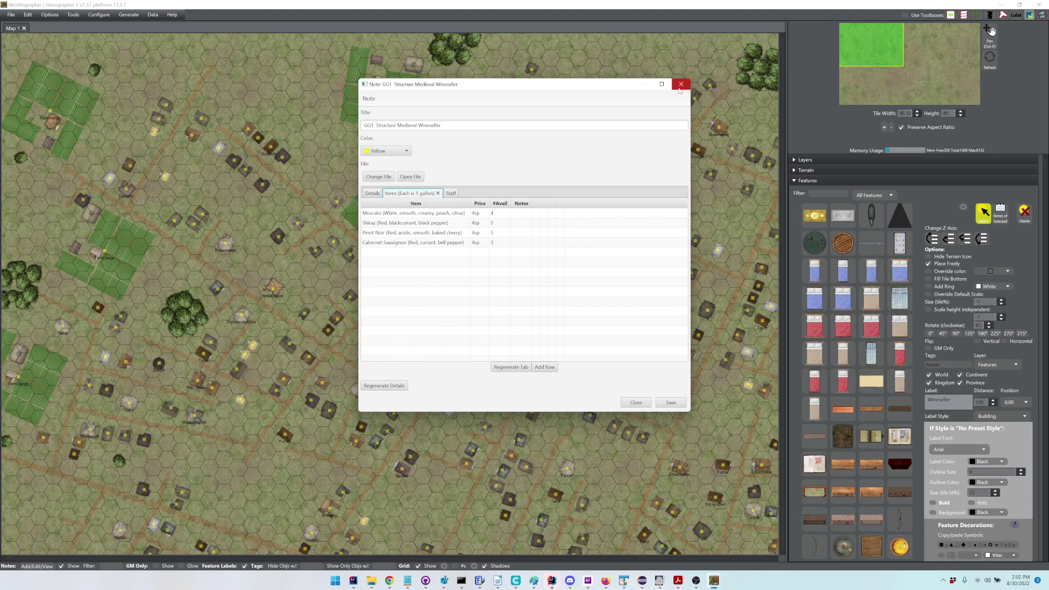
left_click(680, 86)
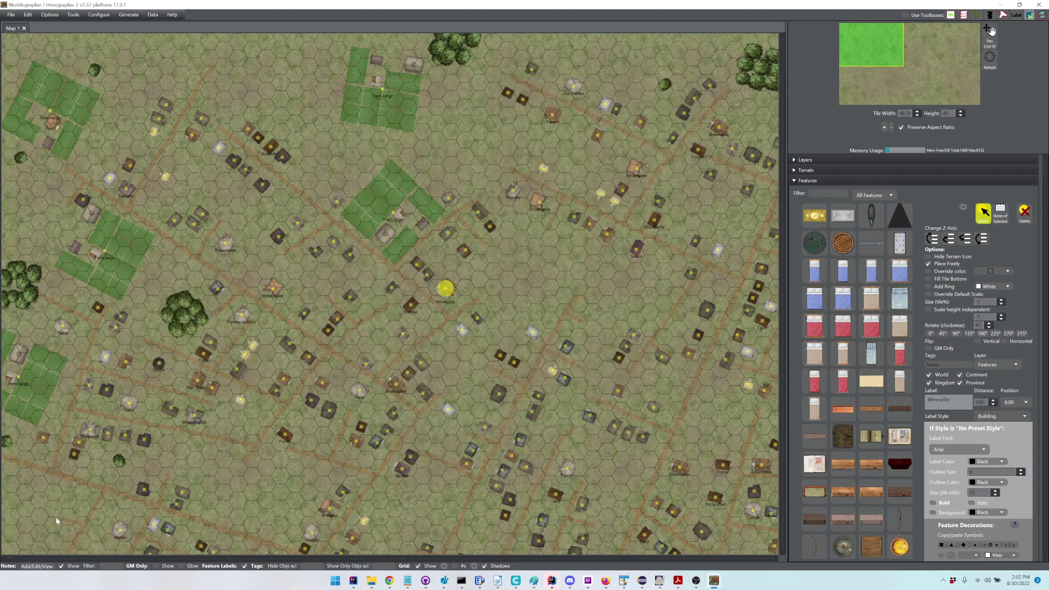
left_click(35, 567)
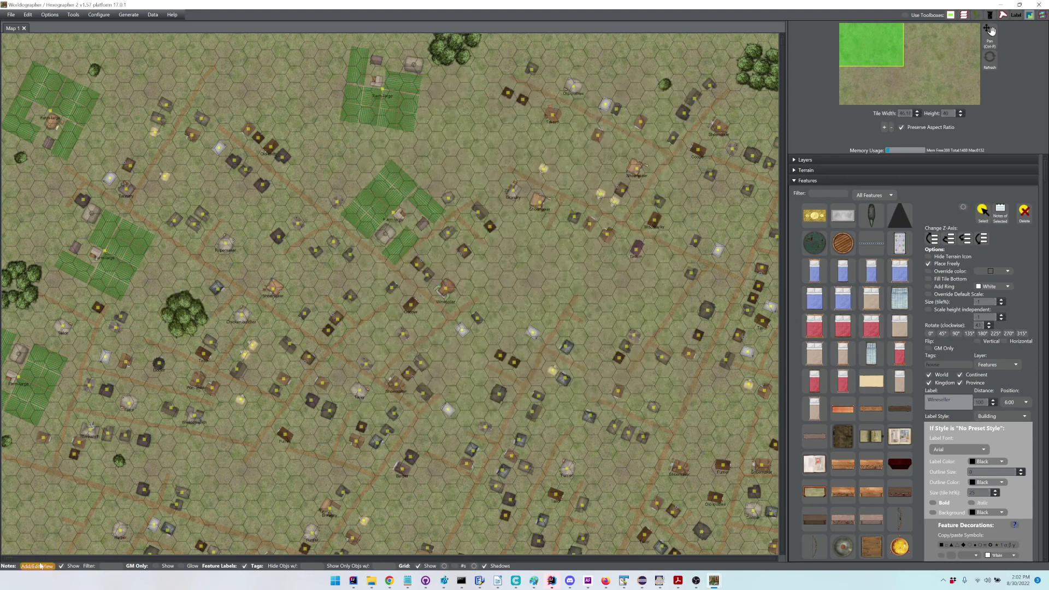
left_click(274, 292)
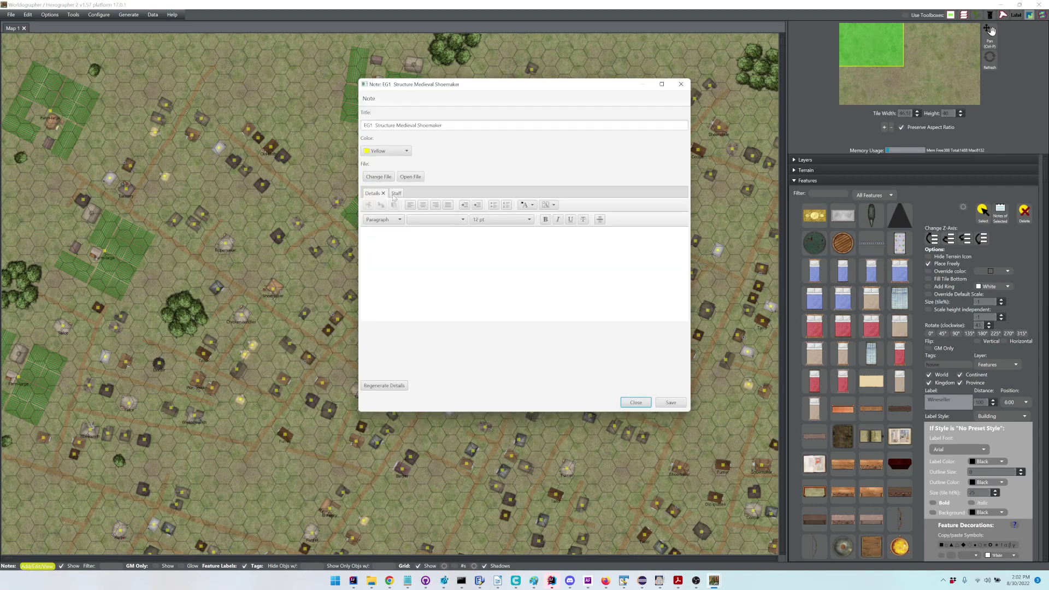
left_click(395, 194)
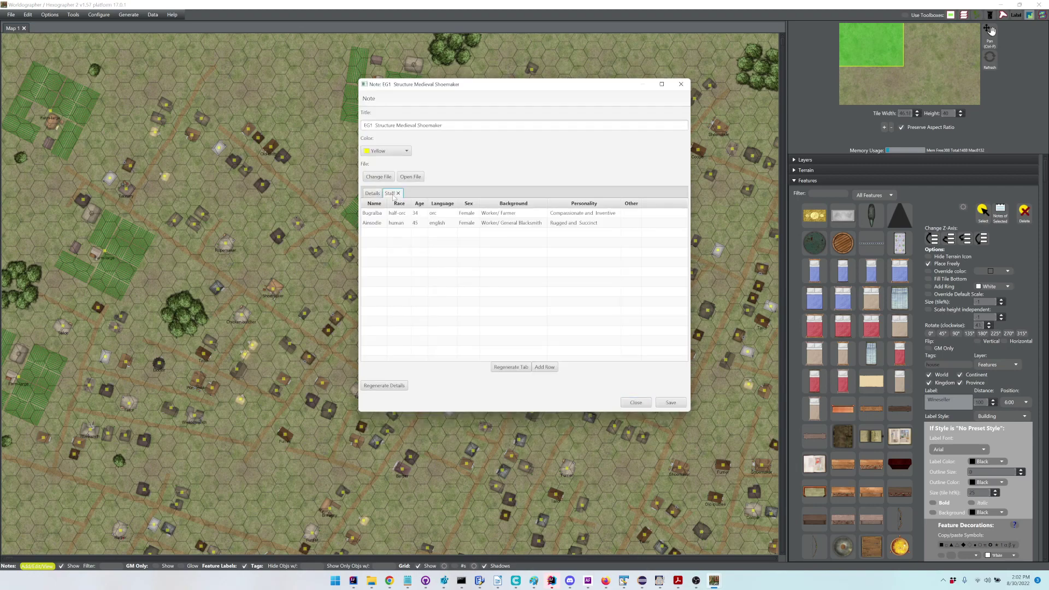
left_click(681, 85)
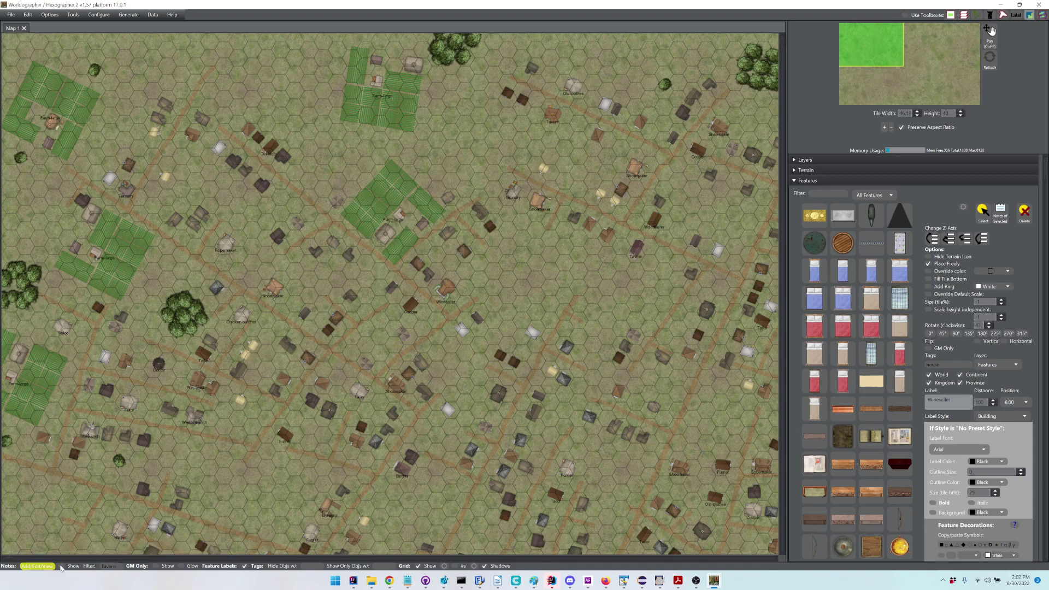
Toggle the map's note markers and feature labels off and back on.
left_click(61, 566)
left_click(244, 566)
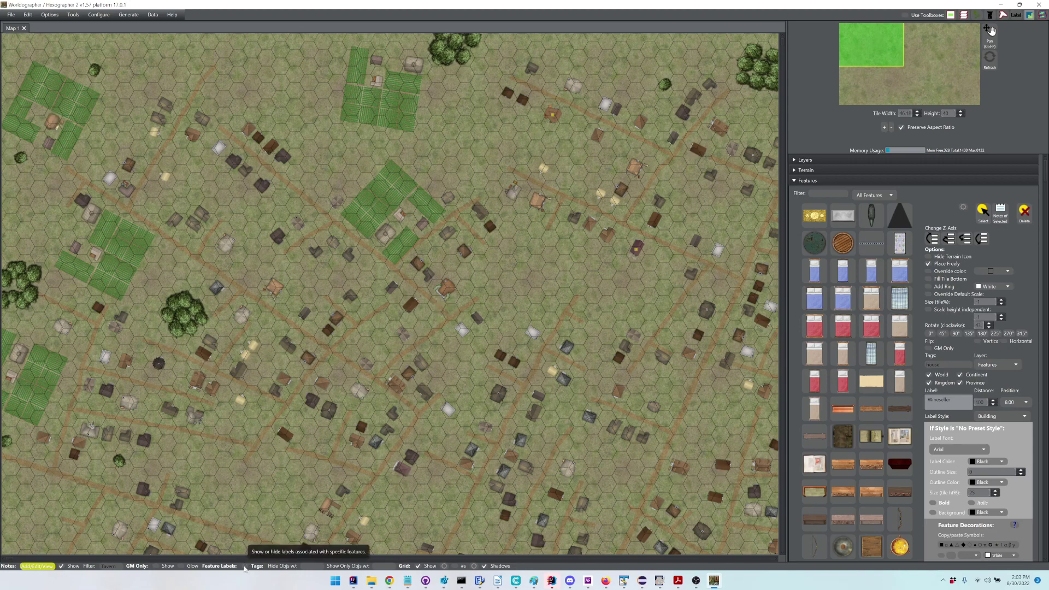
left_click(245, 566)
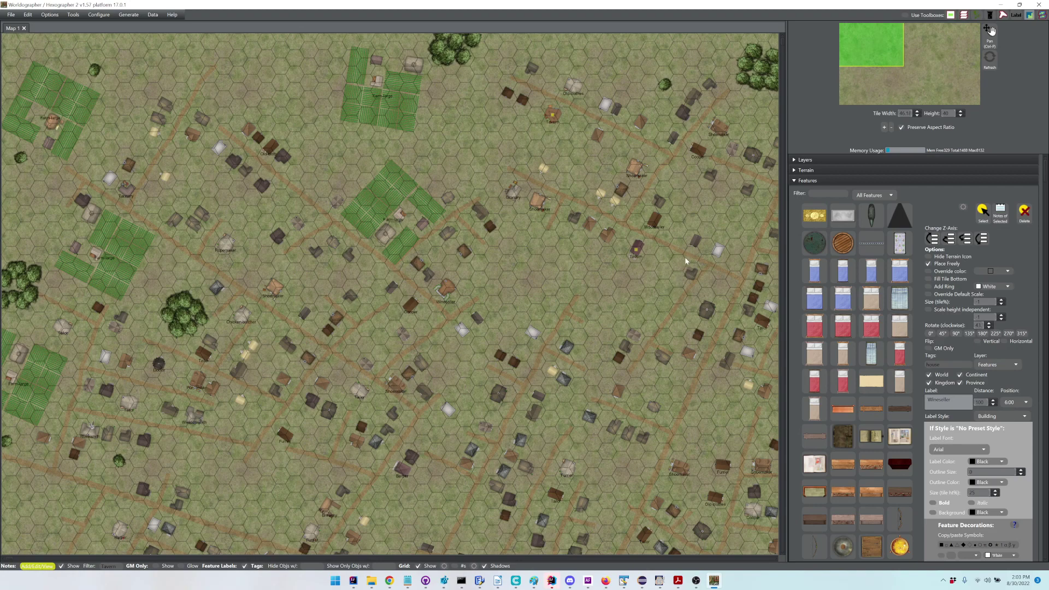
Generate a new city/town/village map with its building labels set to Name & Coord.
left_click(11, 15)
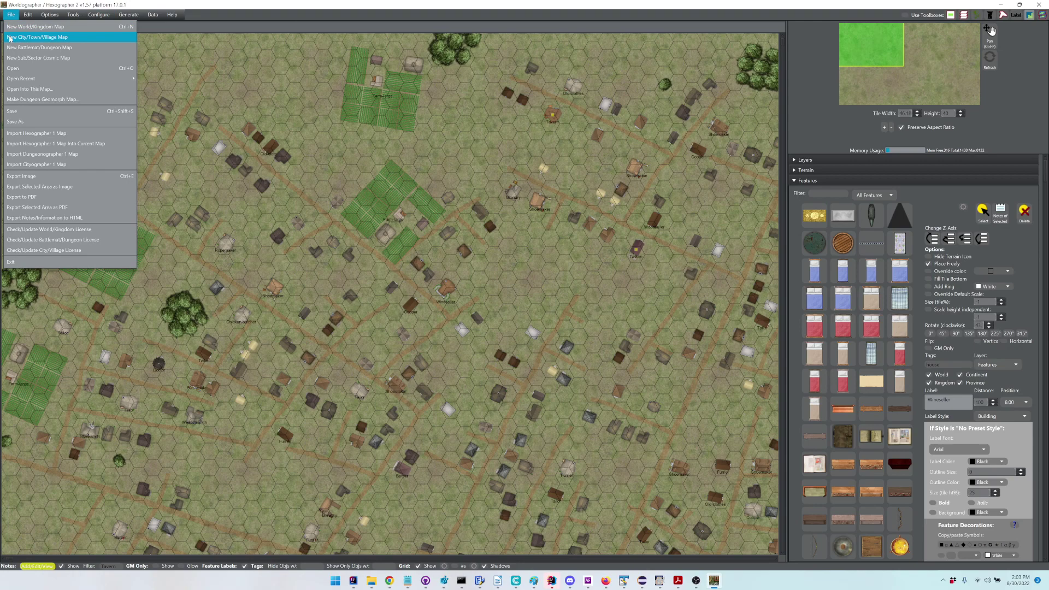
left_click(36, 37)
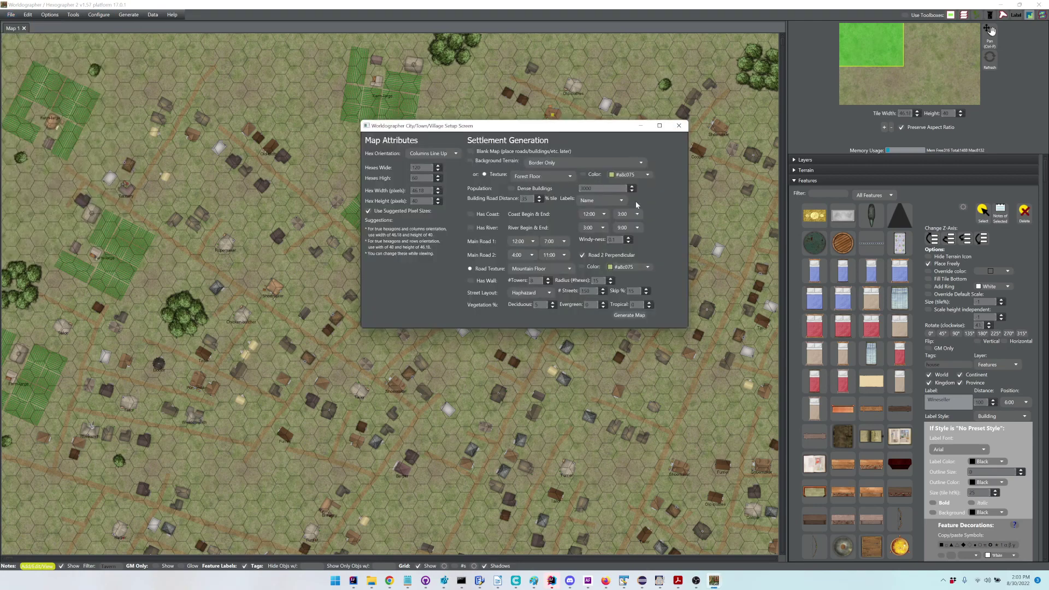
left_click(587, 200)
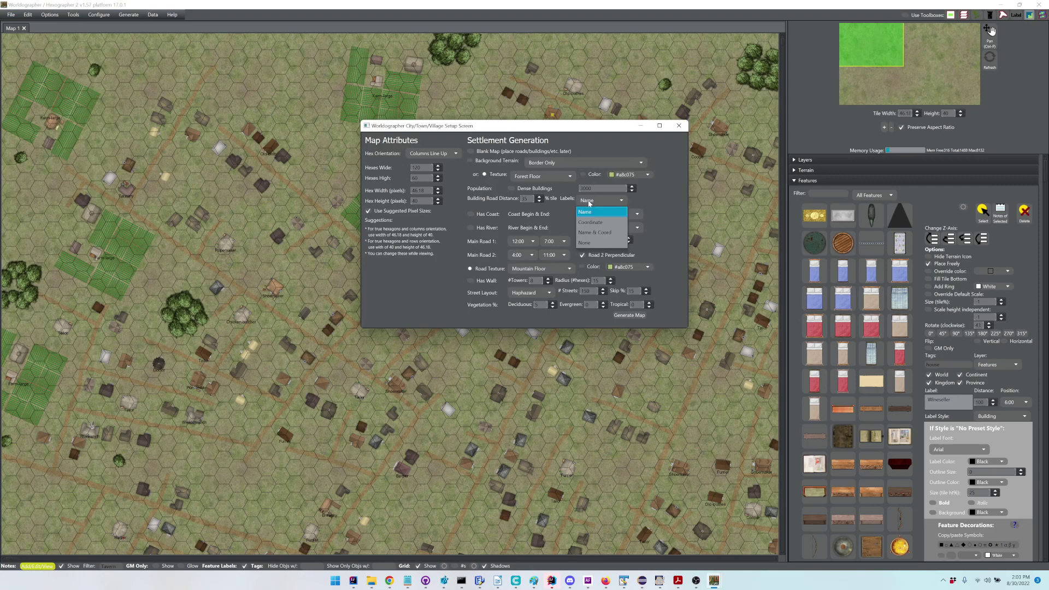
left_click(592, 233)
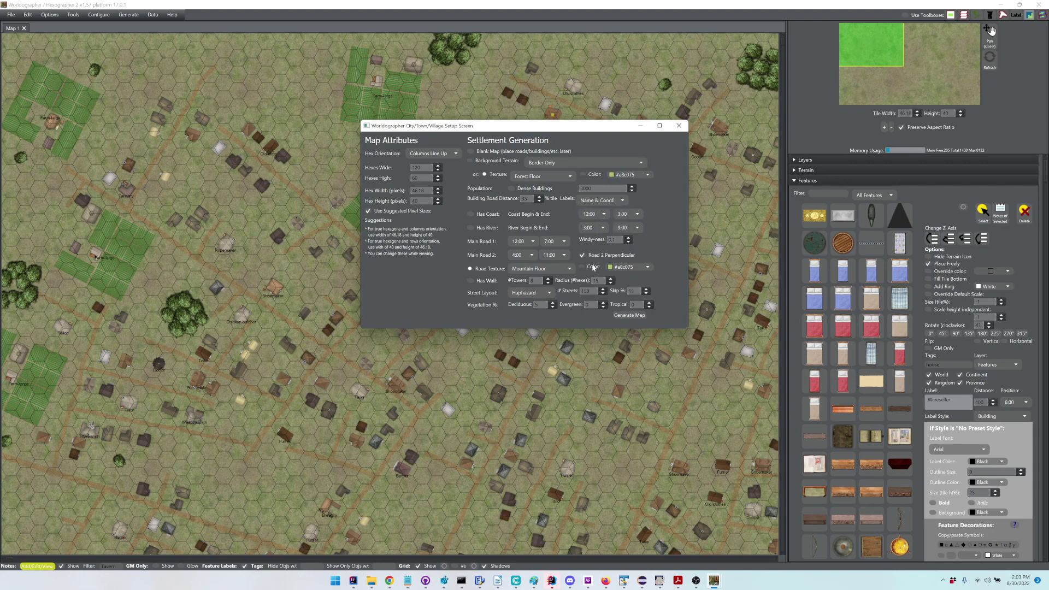
left_click(624, 316)
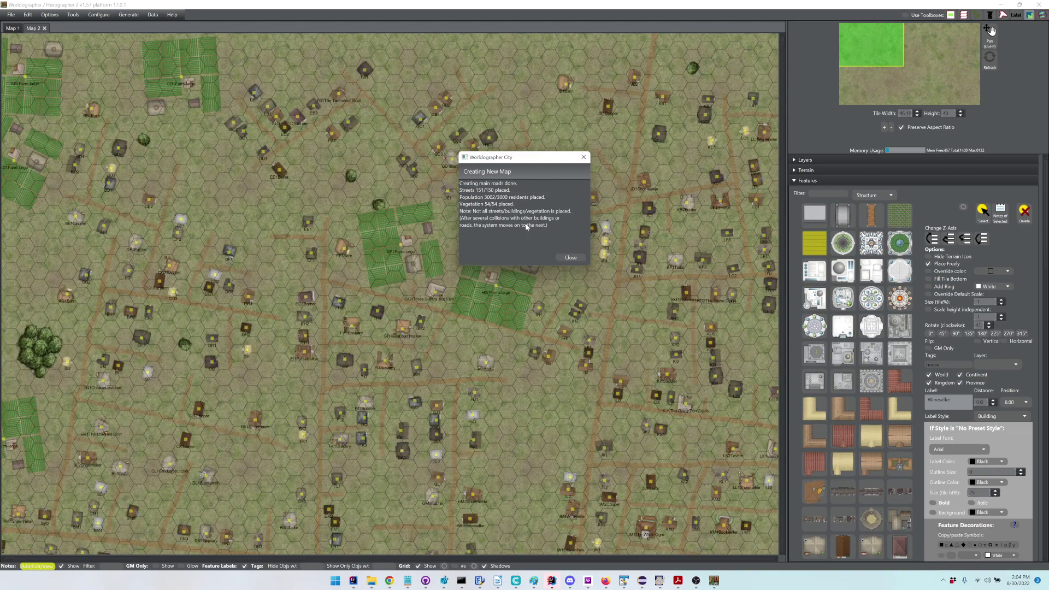
left_click(570, 258)
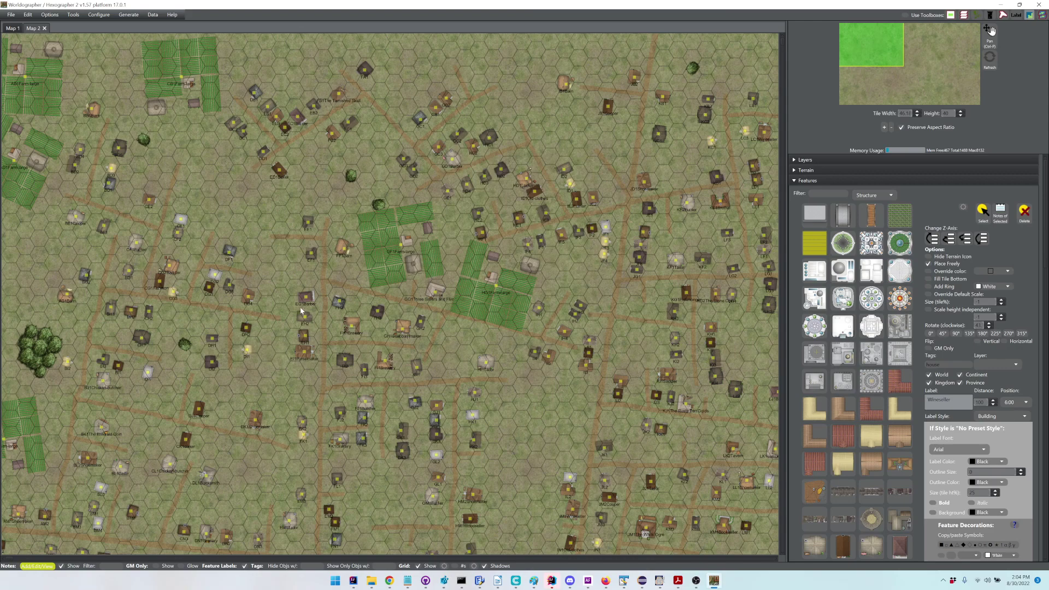
scroll(313, 314, "up", 5)
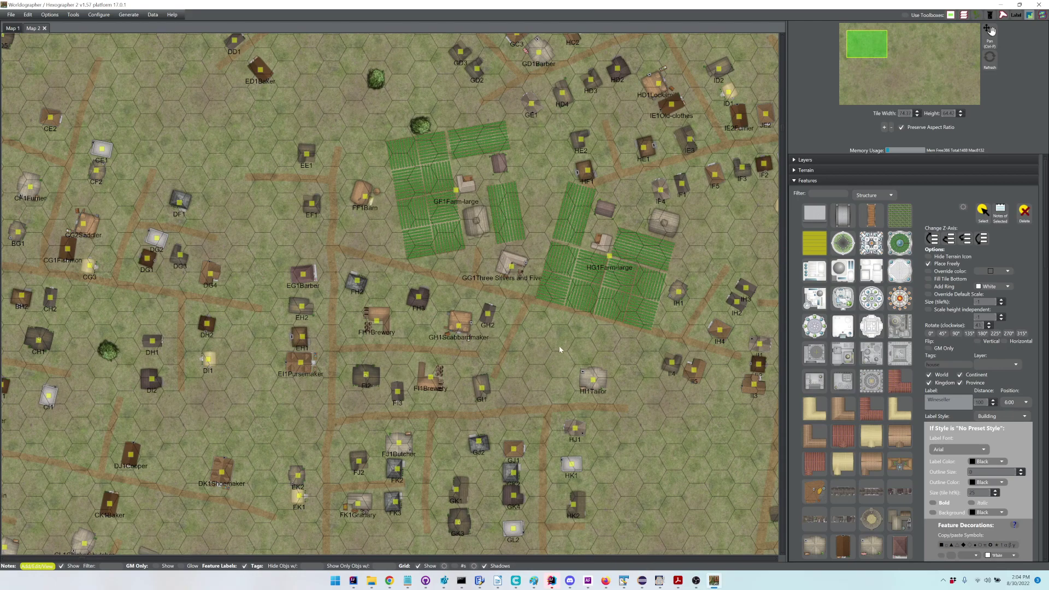
scroll(546, 348, "down", 4)
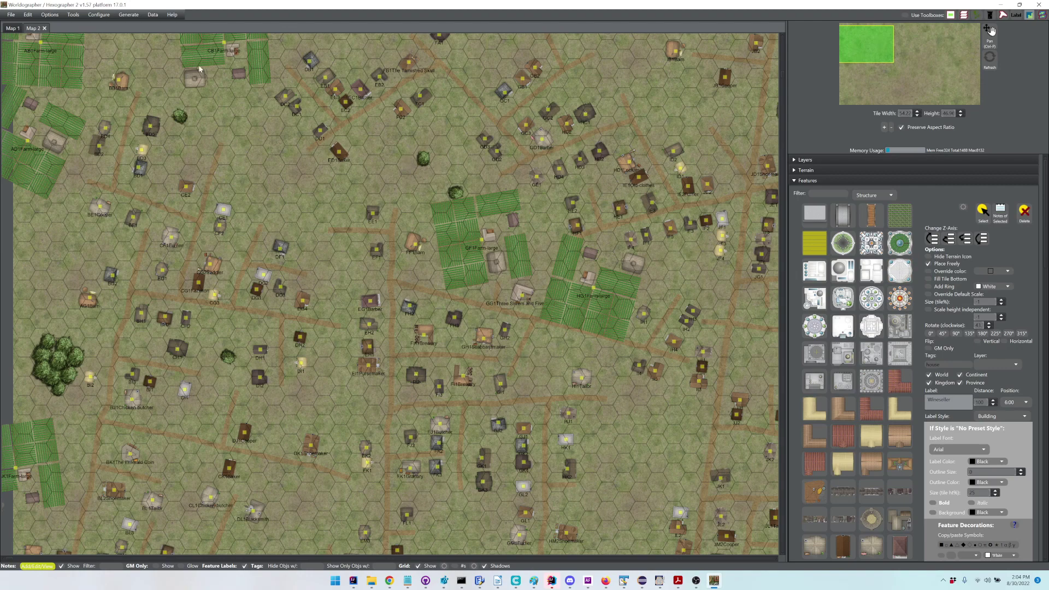
Add the 202204 Vikings Settlement configuration subfolder from 2022 and filter the available features to that set.
left_click(99, 14)
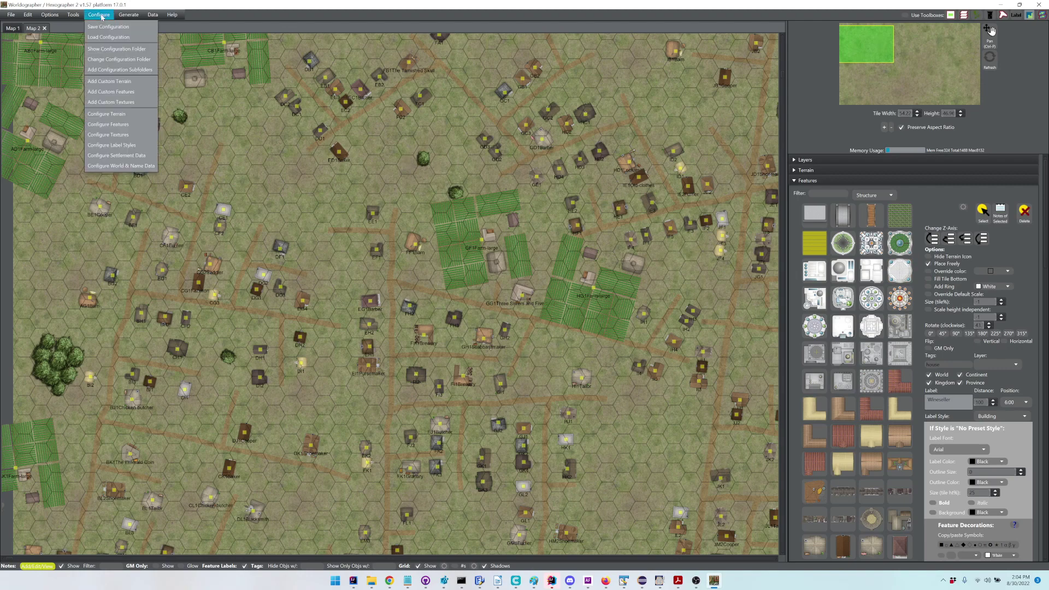
left_click(109, 69)
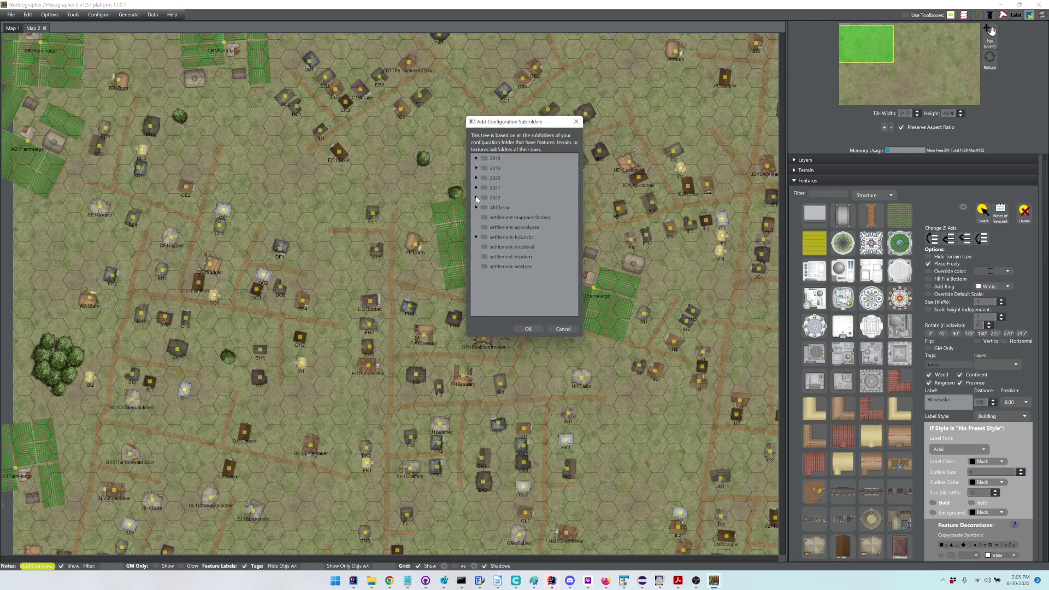
left_click(476, 198)
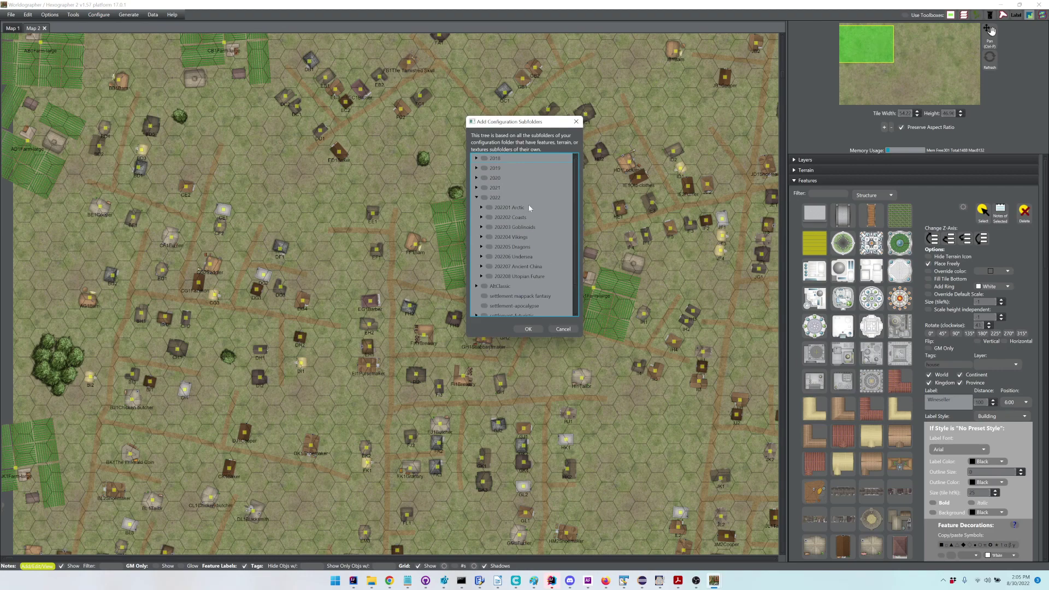
left_click(482, 237)
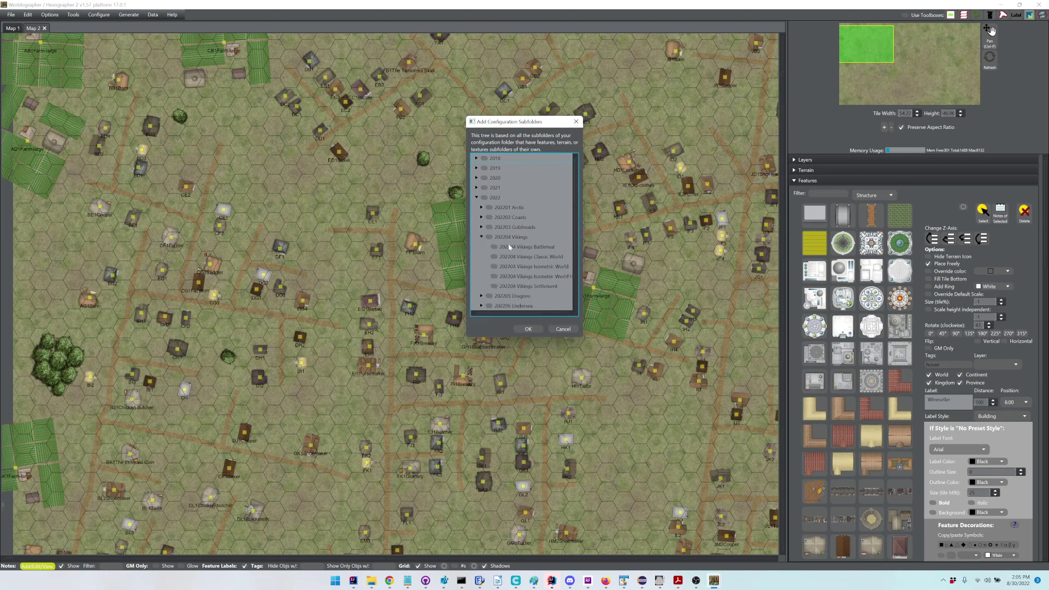
left_click(495, 248)
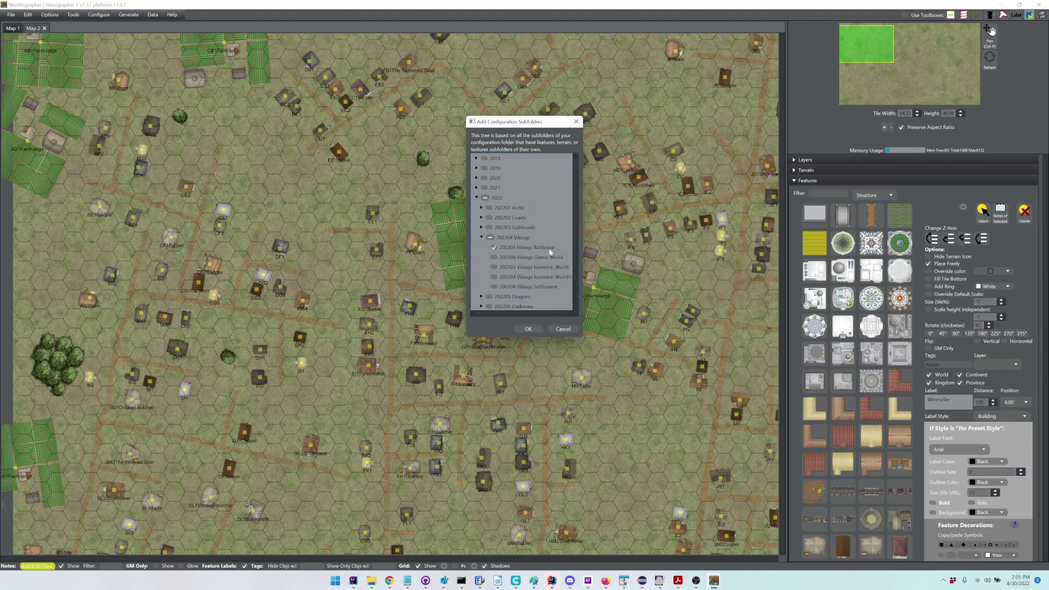
left_click(494, 247)
left_click(528, 330)
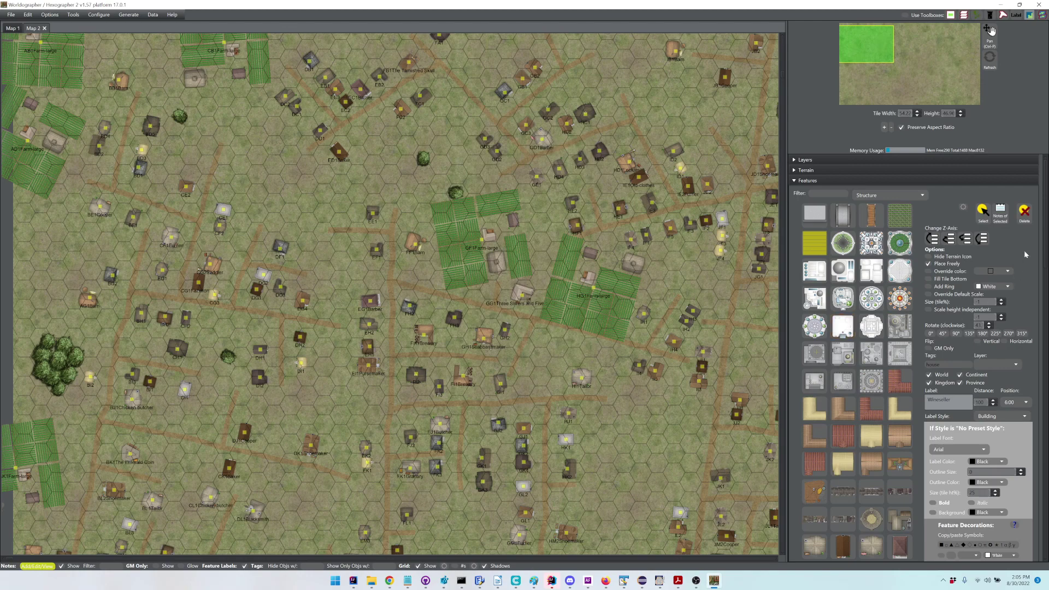
left_click(891, 195)
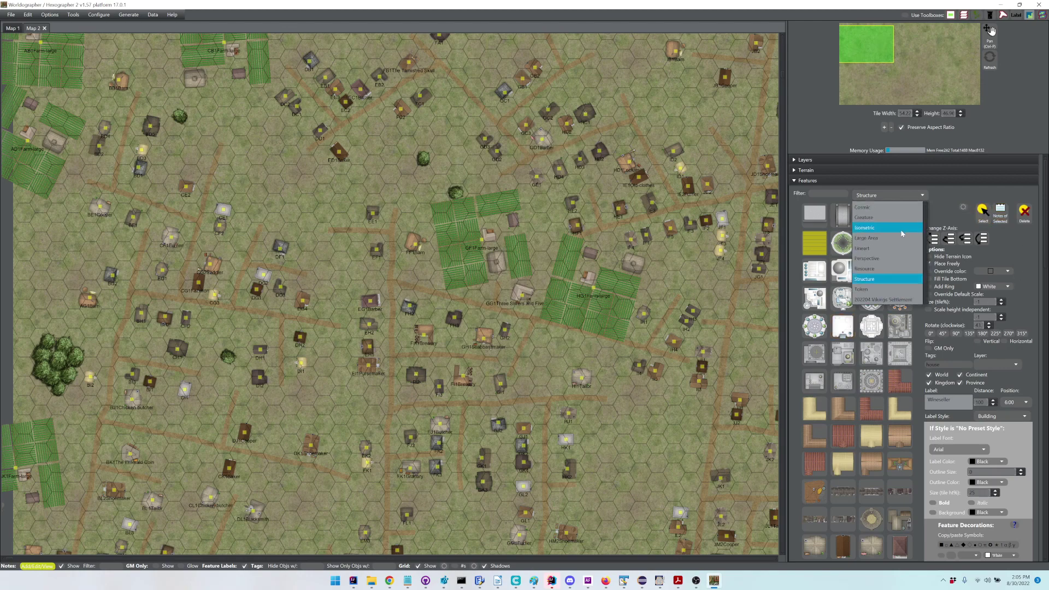
left_click(895, 301)
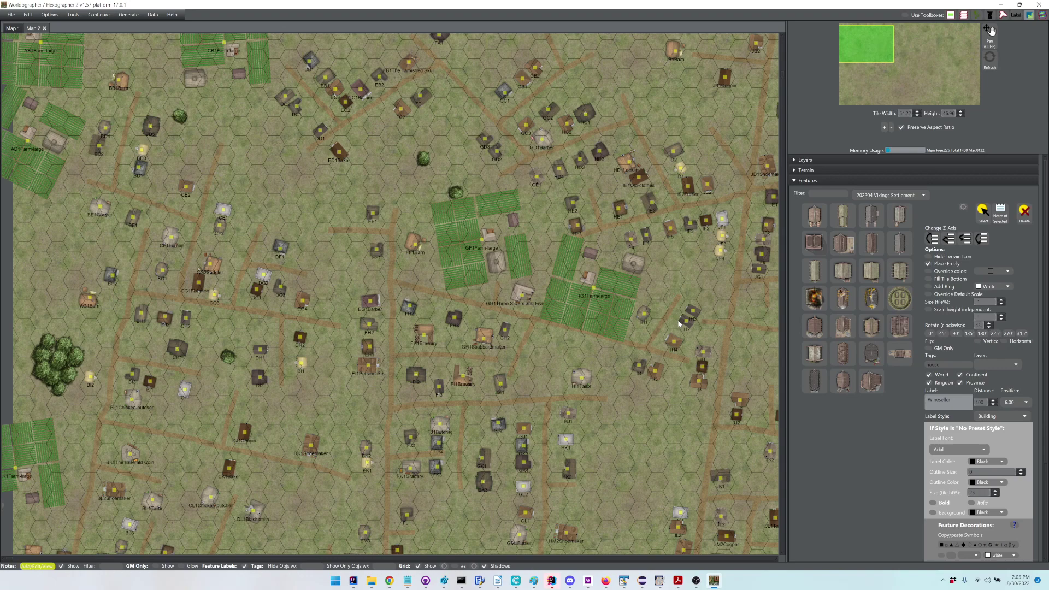
Bring up the available configuration commands.
left_click(99, 15)
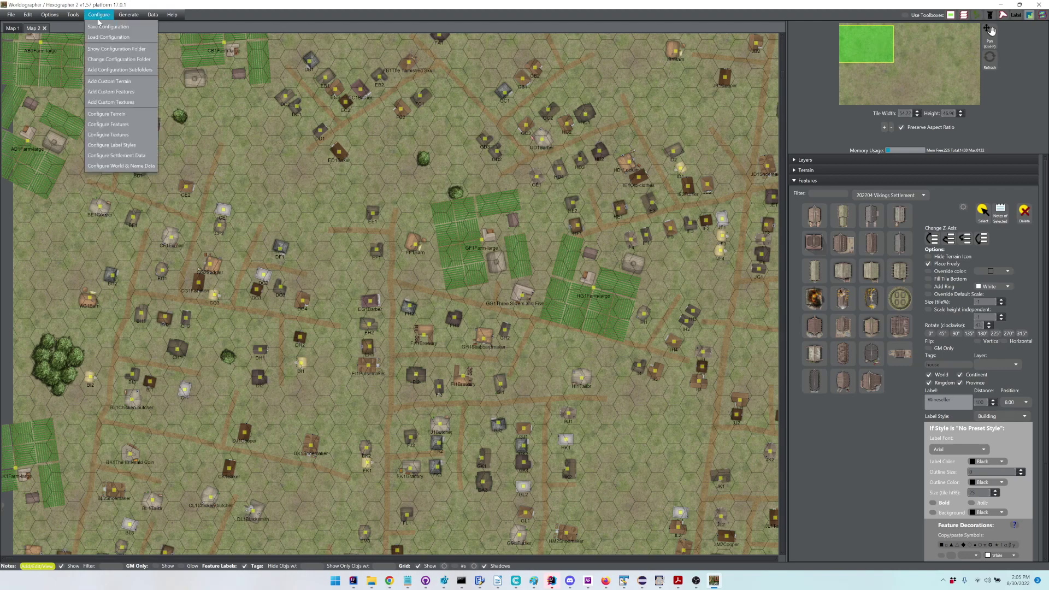